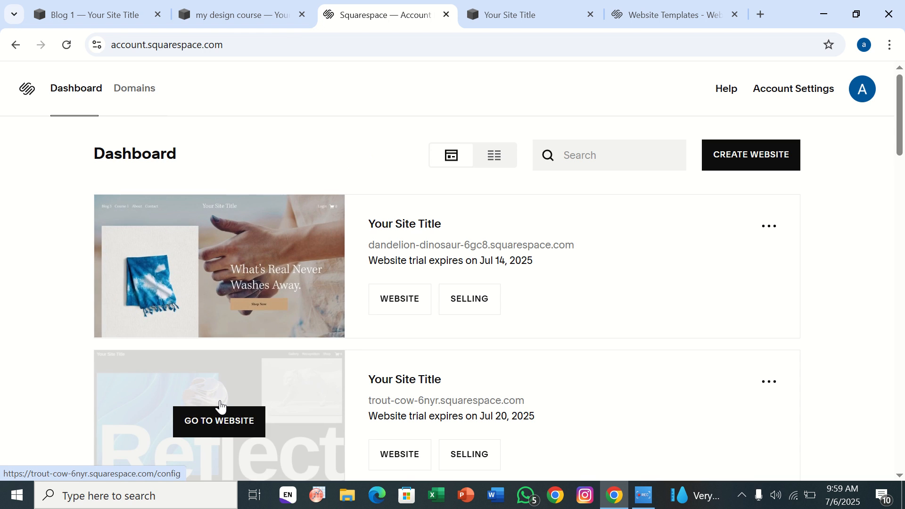
# Look through the existing websites listed on the account dashboard.
pyautogui.scroll(-8, 222, 404)
pyautogui.scroll(-10, 219, 399)
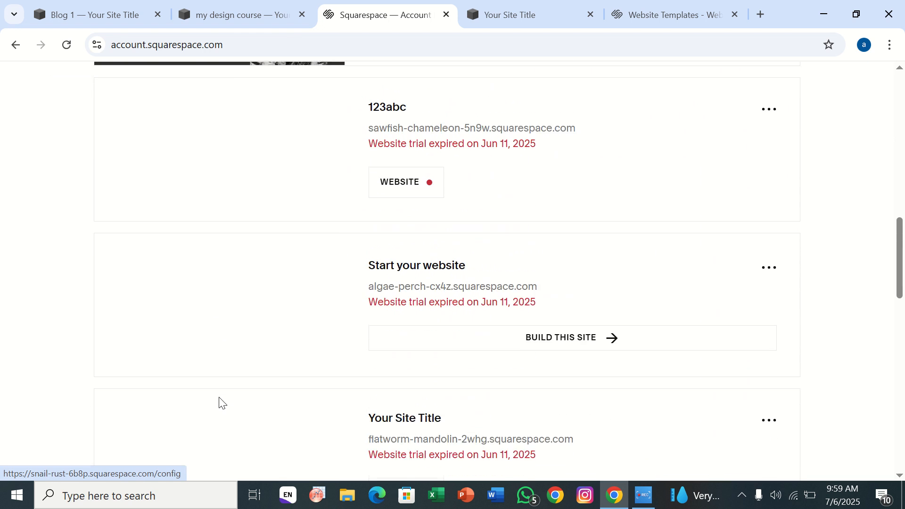
pyautogui.rightClick(218, 398)
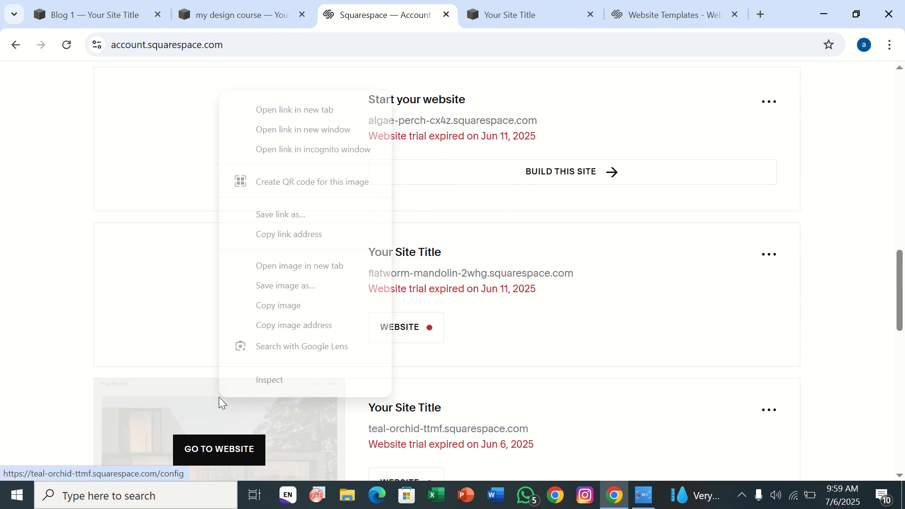
pyautogui.click(147, 292)
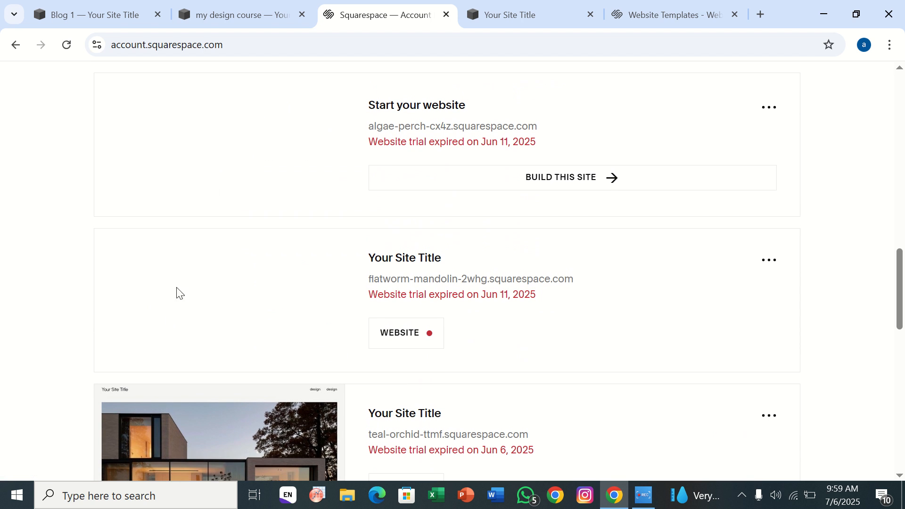
pyautogui.scroll(9, 212, 137)
pyautogui.rightClick(212, 137)
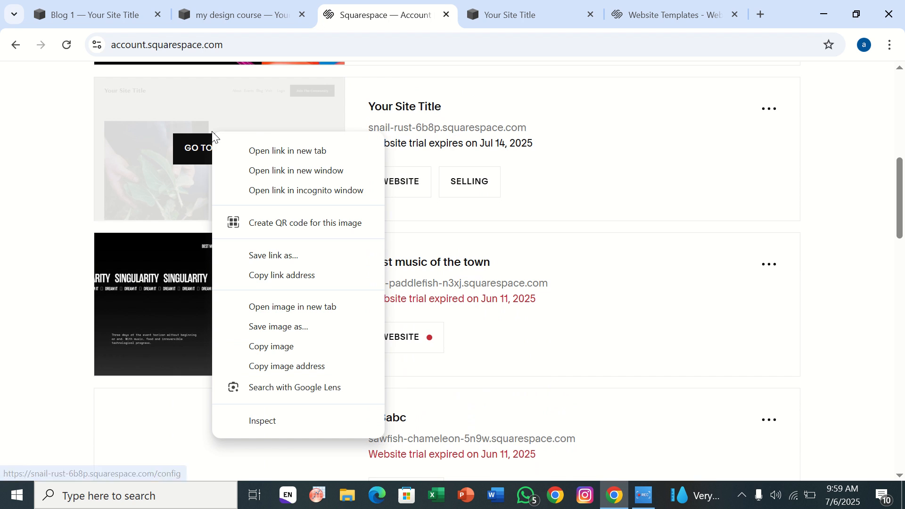
pyautogui.click(651, 98)
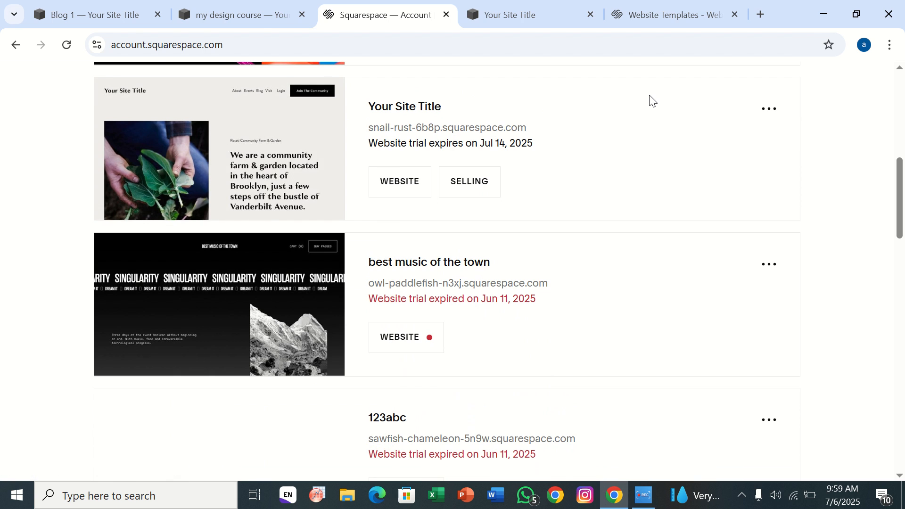
pyautogui.scroll(10, 650, 99)
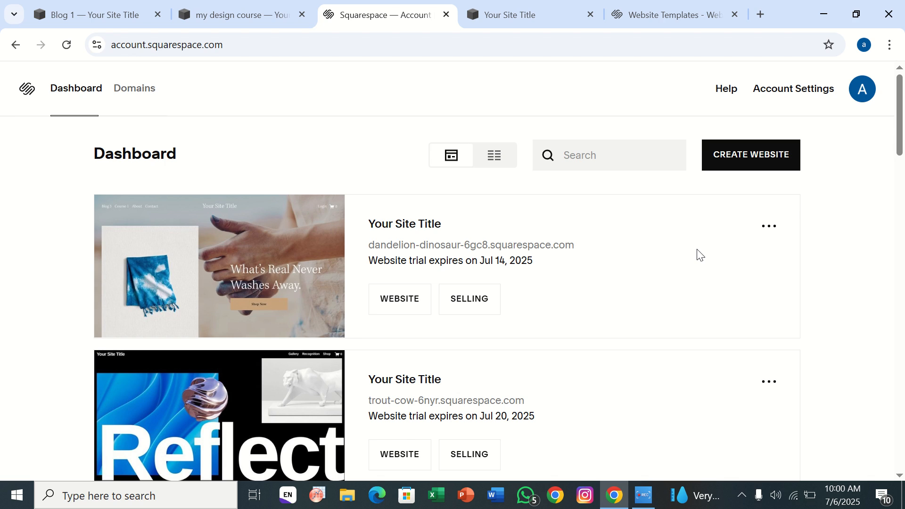
# Start creating a new website and choose Education as its topic.
pyautogui.click(716, 174)
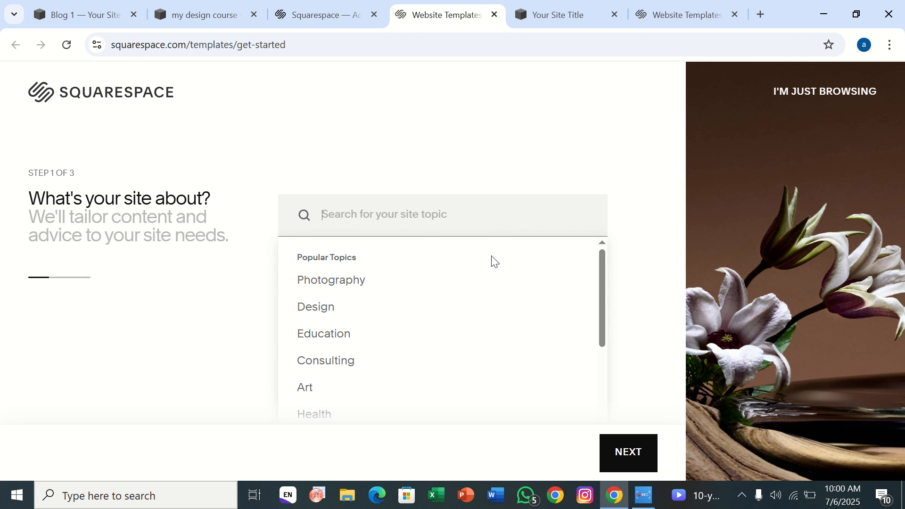
pyautogui.click(318, 344)
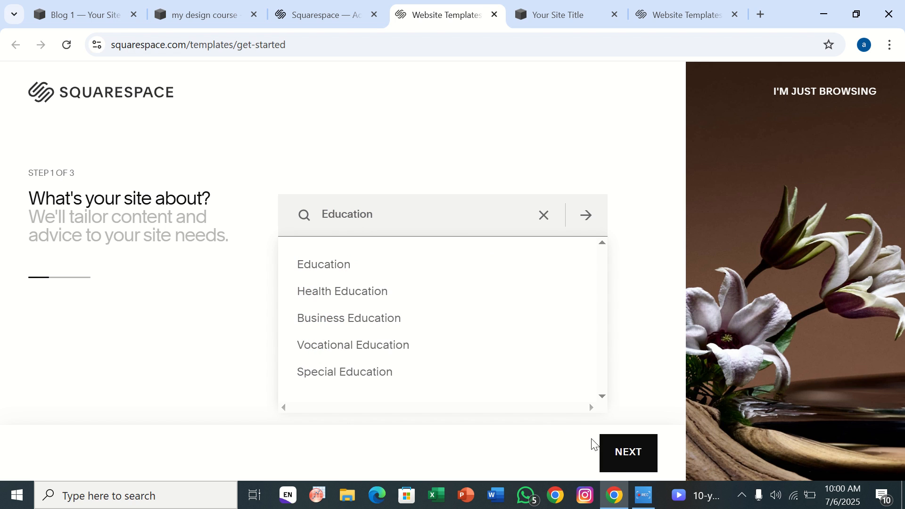
pyautogui.click(616, 466)
pyautogui.click(617, 466)
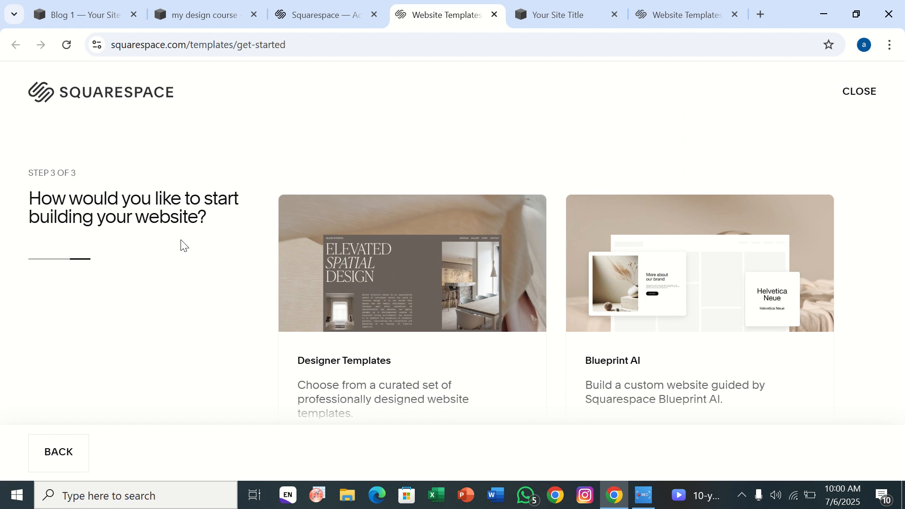
# Return to the website goals and select Get appointments, Send invoices, Sell online courses, Build community, Sell products and Sell services.
pyautogui.click(49, 457)
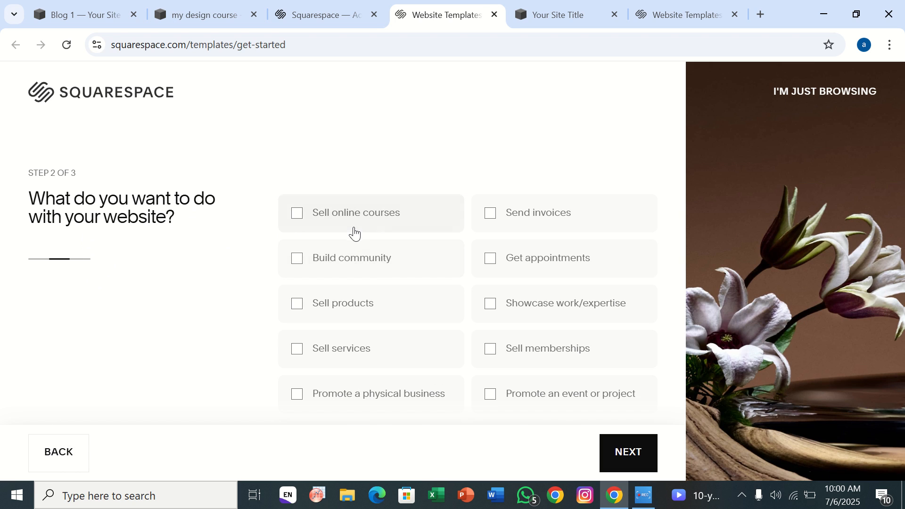
pyautogui.click(495, 251)
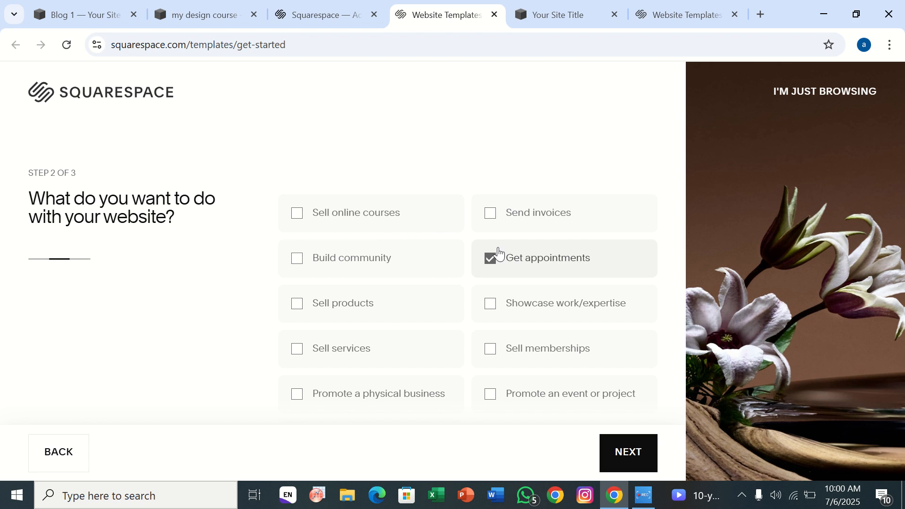
pyautogui.click(490, 210)
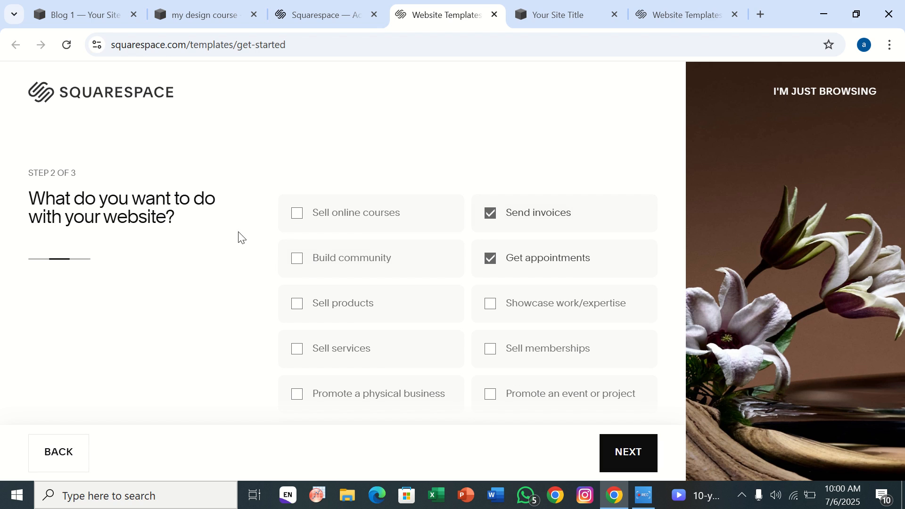
pyautogui.click(295, 217)
pyautogui.click(302, 267)
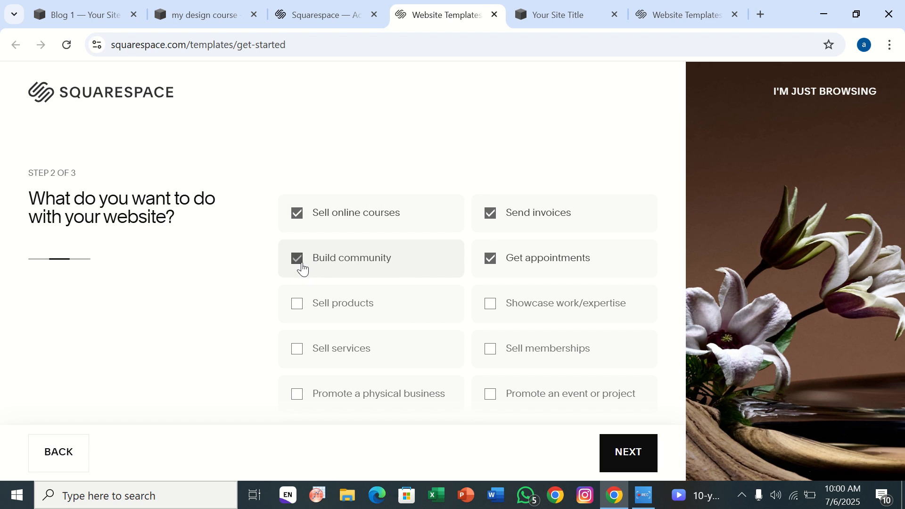
pyautogui.click(300, 307)
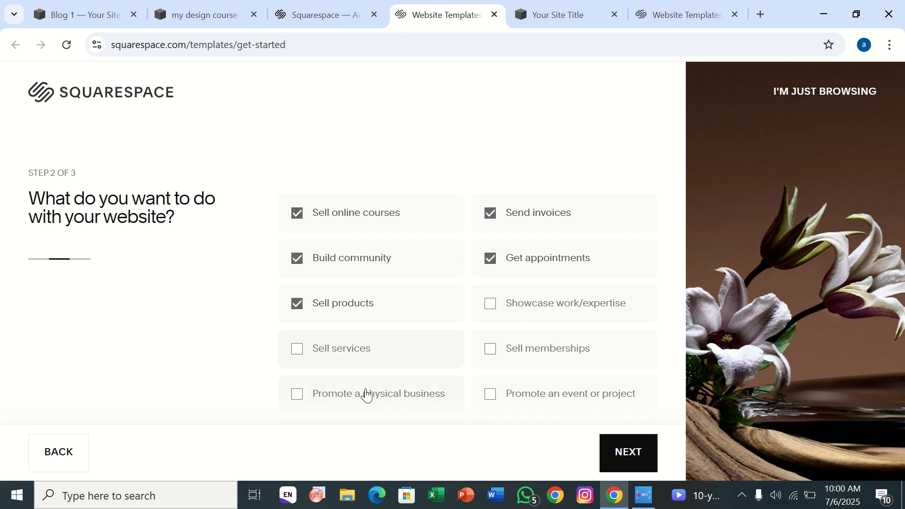
pyautogui.click(322, 349)
pyautogui.click(632, 459)
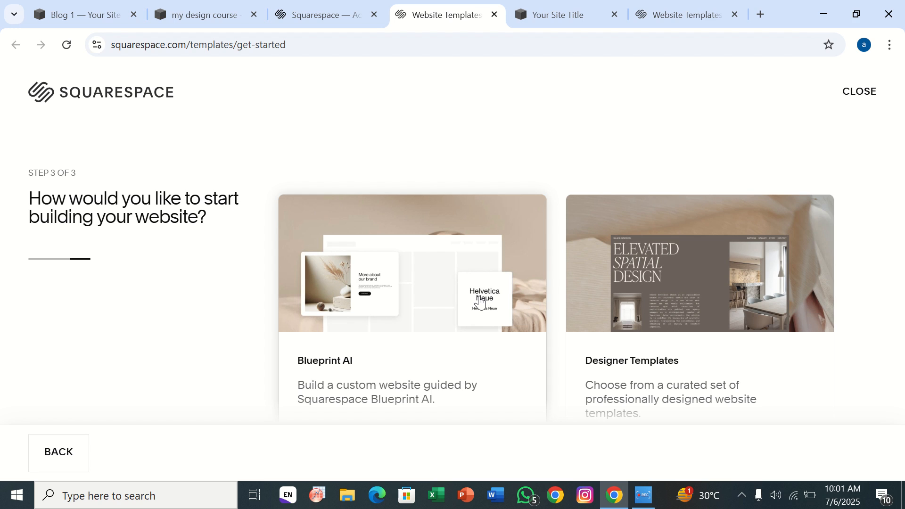
# Browse the designer templates and start the site with the Organic Matter design.
pyautogui.click(653, 330)
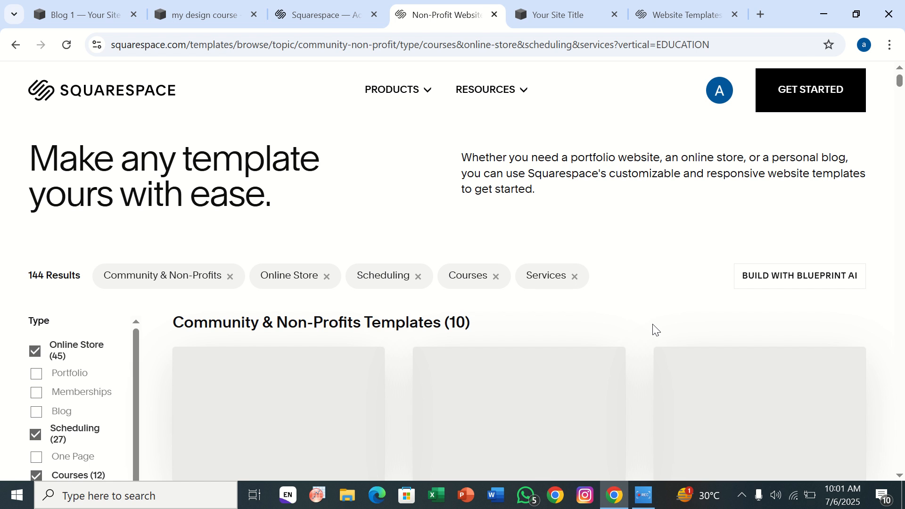
pyautogui.scroll(-2, 654, 329)
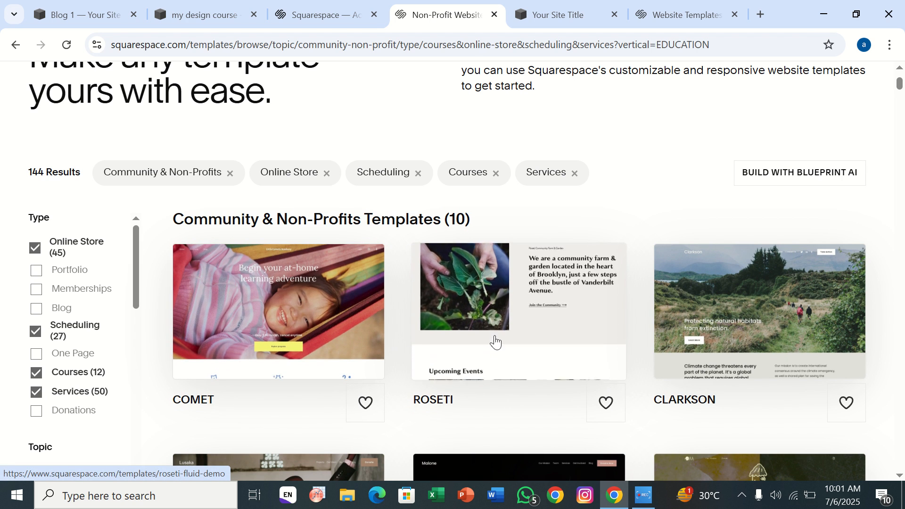
pyautogui.scroll(-5, 495, 341)
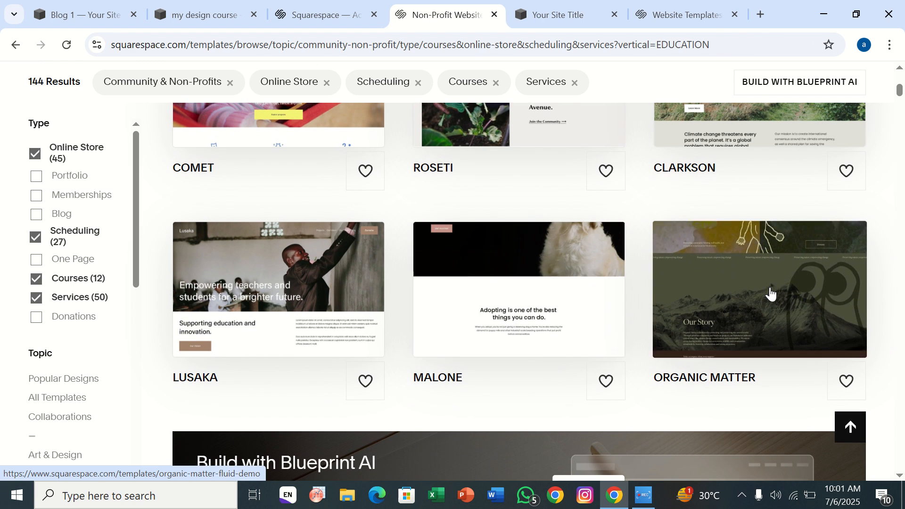
pyautogui.click(771, 291)
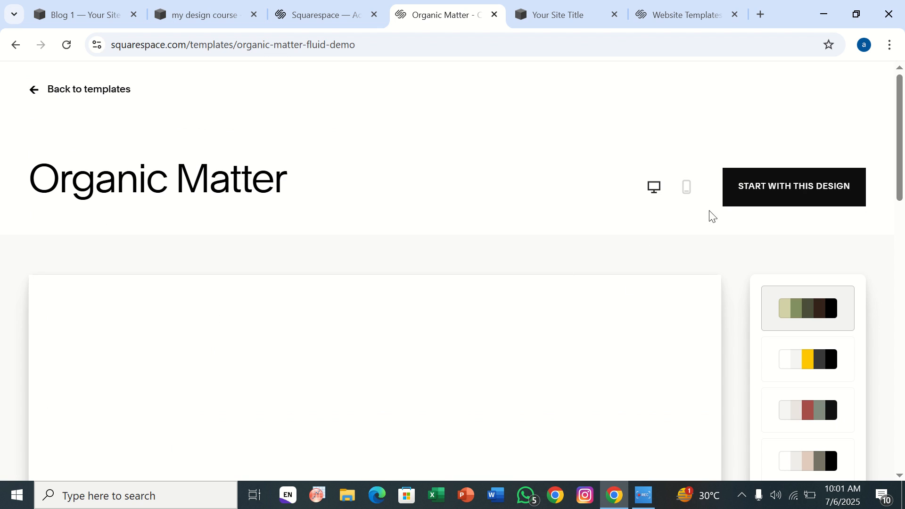
pyautogui.click(732, 206)
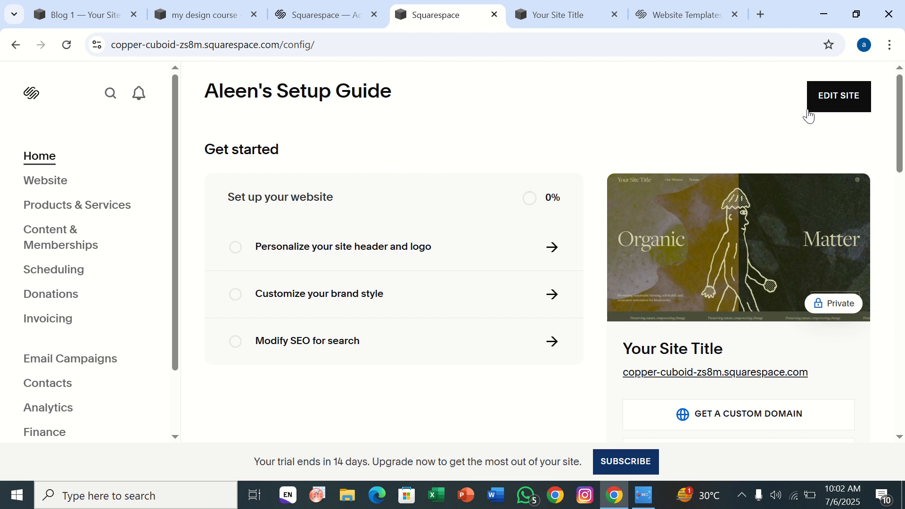
# Open the Checkout options within the new site's Selling settings.
pyautogui.moveTo(645, 198)
pyautogui.scroll(-2, 69, 318)
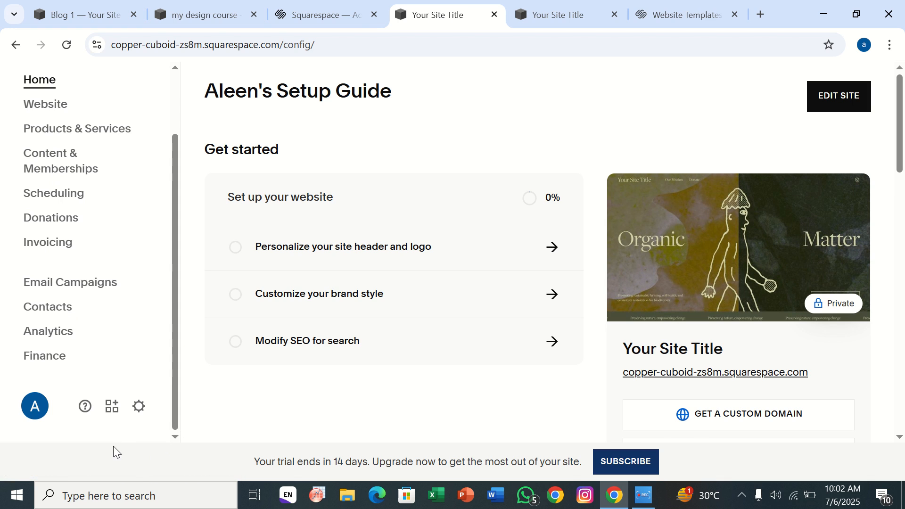
pyautogui.click(139, 407)
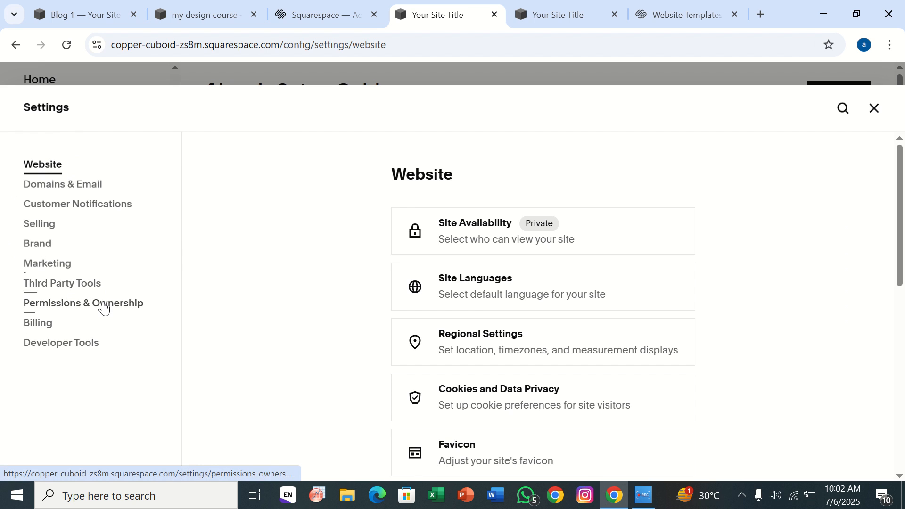
pyautogui.click(46, 225)
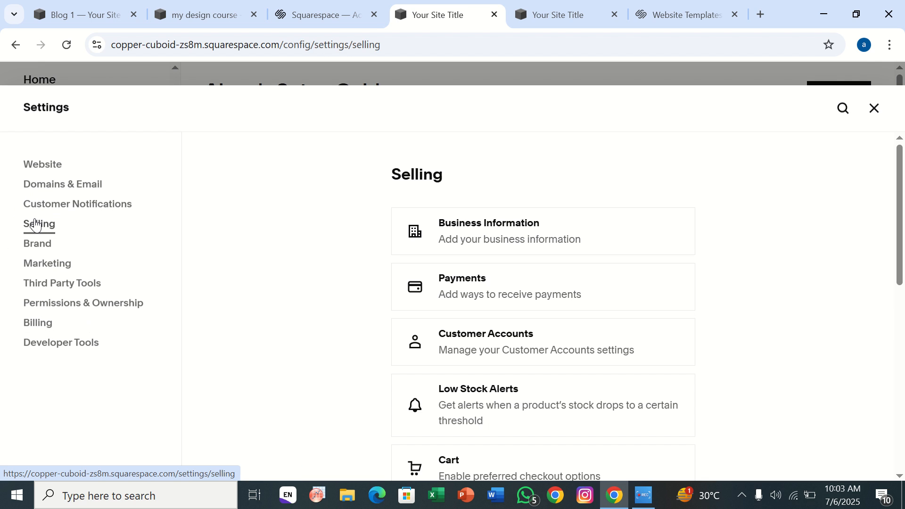
pyautogui.scroll(-3, 431, 371)
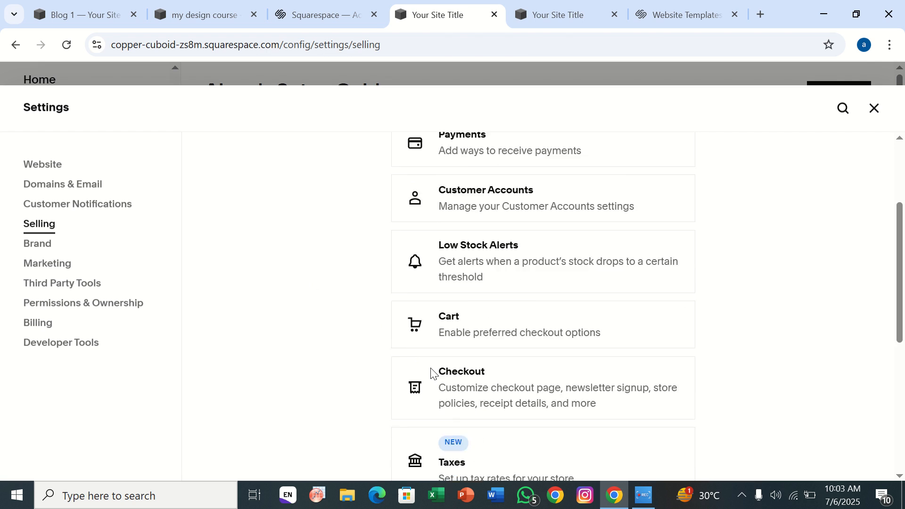
pyautogui.scroll(-3, 431, 371)
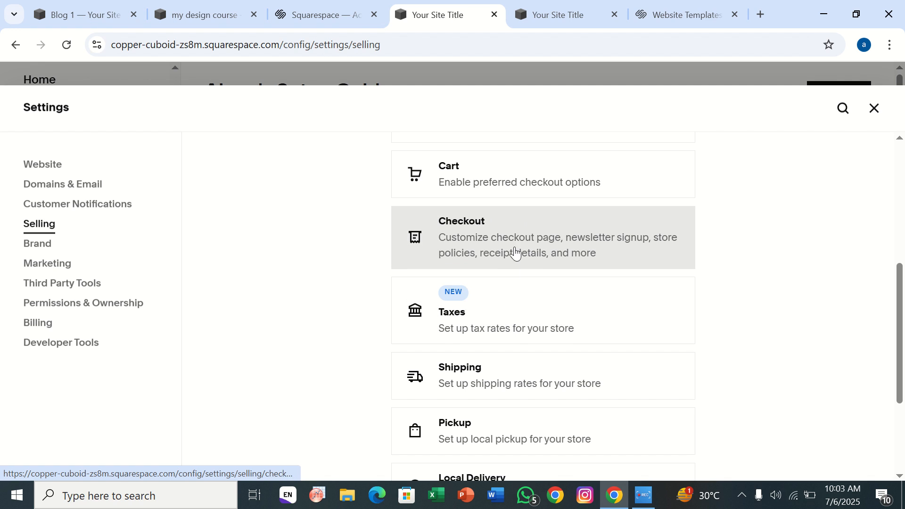
pyautogui.click(517, 232)
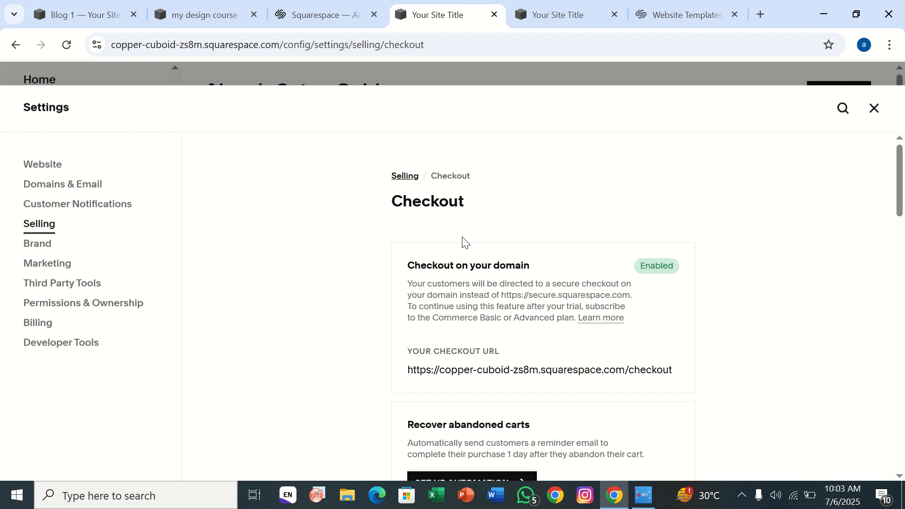
# Try out the minimum order amount requirement by enabling it and disabling it again.
pyautogui.scroll(-2, 463, 243)
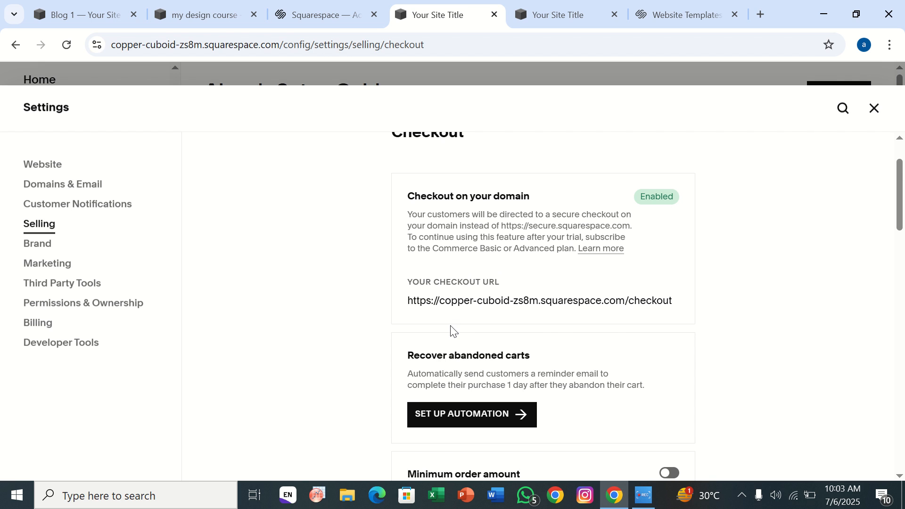
pyautogui.scroll(-2, 450, 330)
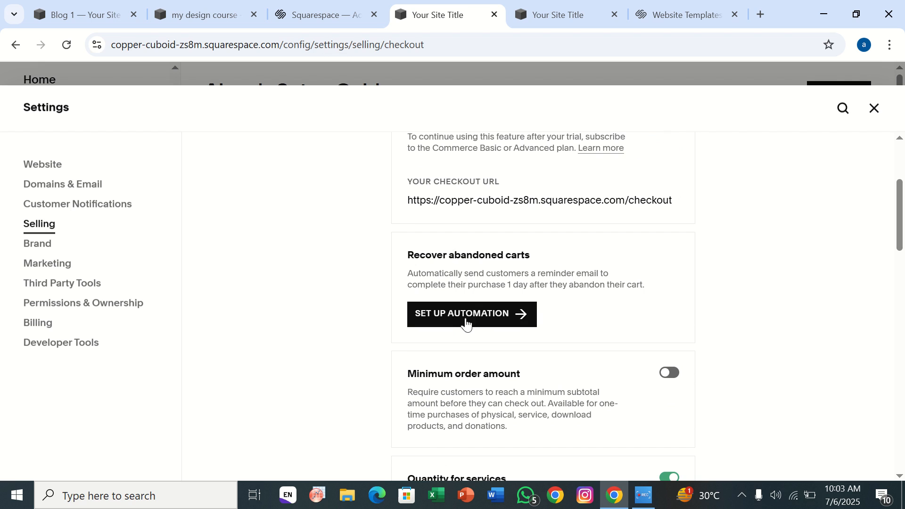
pyautogui.scroll(-2, 464, 379)
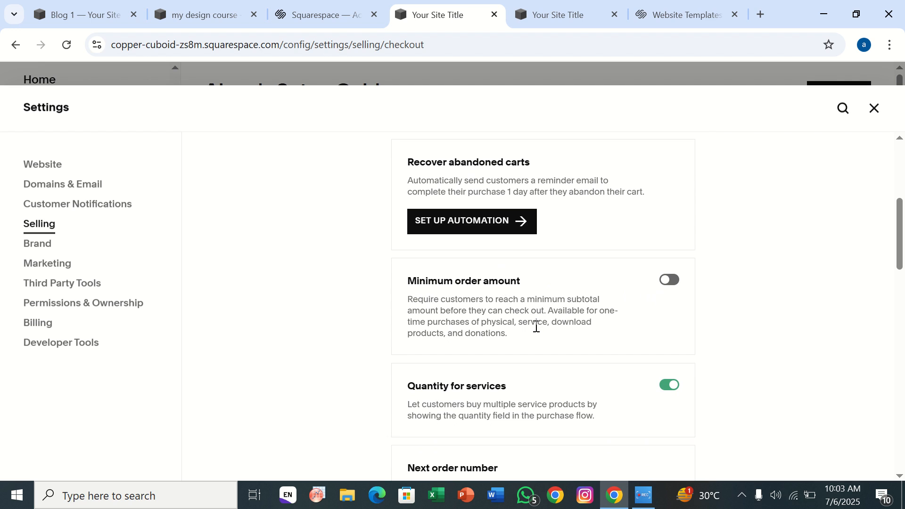
pyautogui.click(670, 281)
pyautogui.click(670, 281)
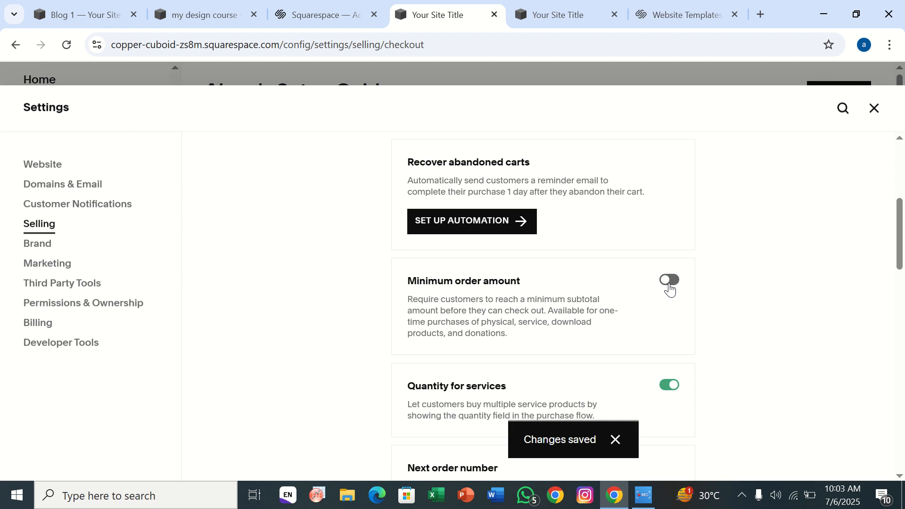
pyautogui.click(670, 283)
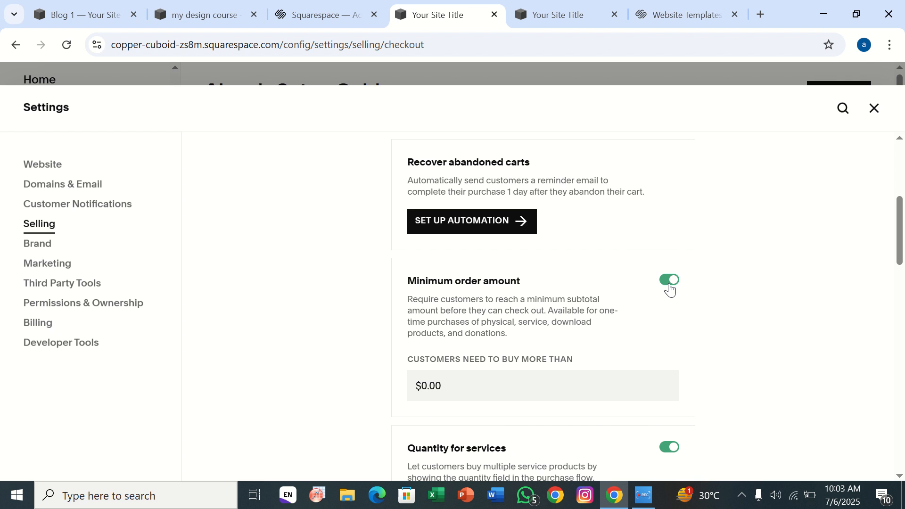
pyautogui.click(669, 283)
# Set the next order number to 5 in the checkout settings.
pyautogui.scroll(-2, 540, 349)
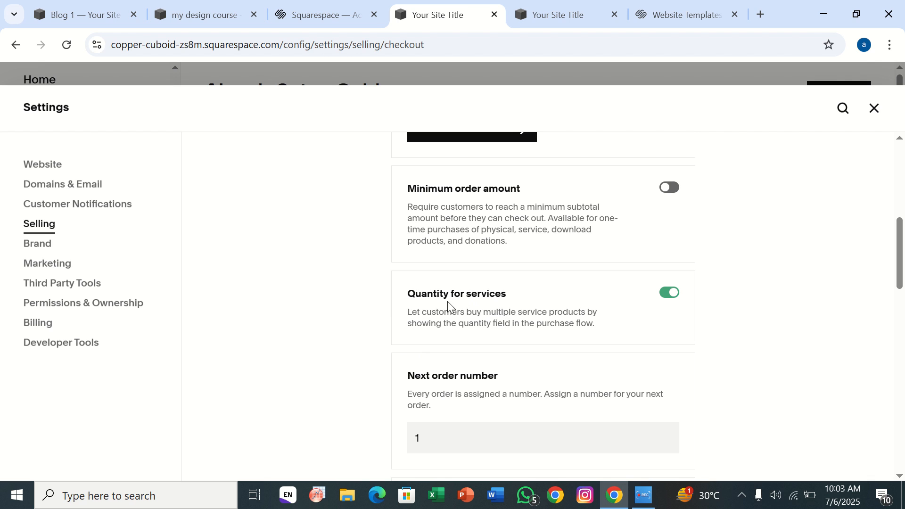
pyautogui.scroll(-3, 517, 392)
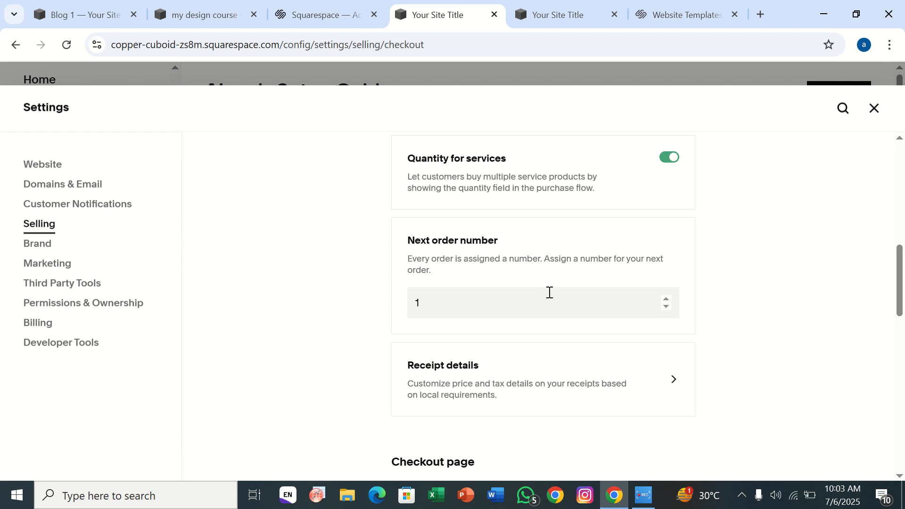
pyautogui.click(662, 293)
pyautogui.click(666, 299)
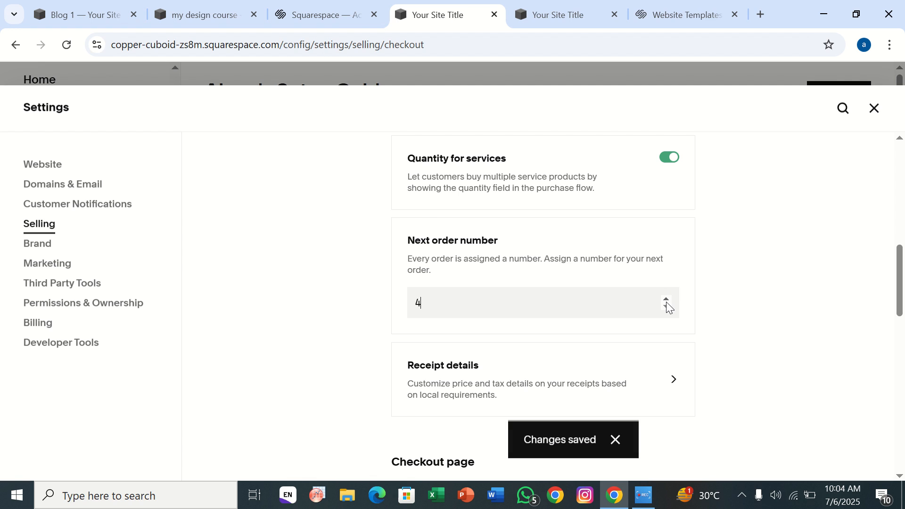
pyautogui.click(666, 300)
pyautogui.scroll(-2, 487, 350)
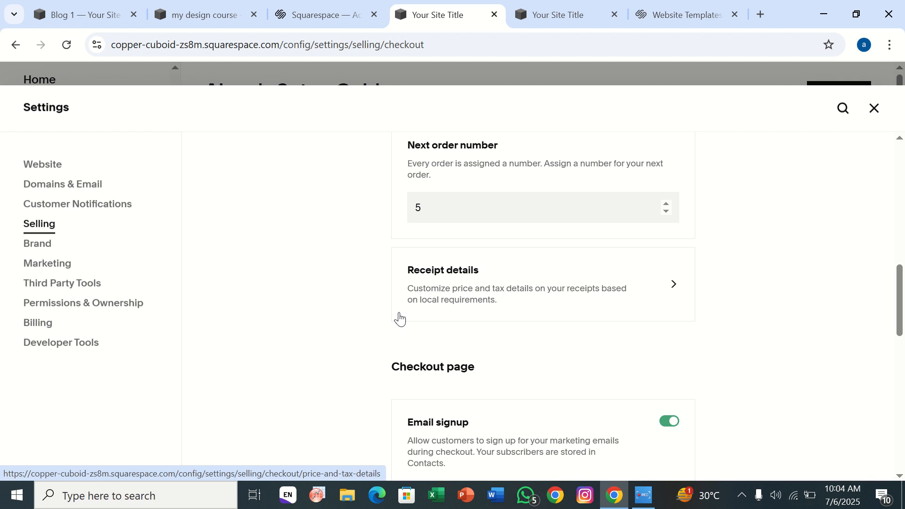
# Review the remaining checkout page and style options, and open the automation setup for recovering abandoned carts.
pyautogui.scroll(-4, 400, 318)
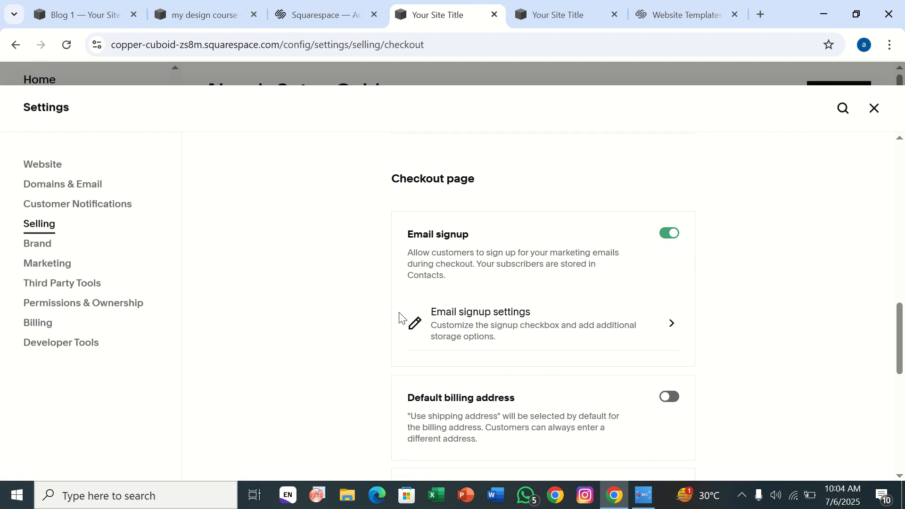
pyautogui.scroll(-3, 400, 318)
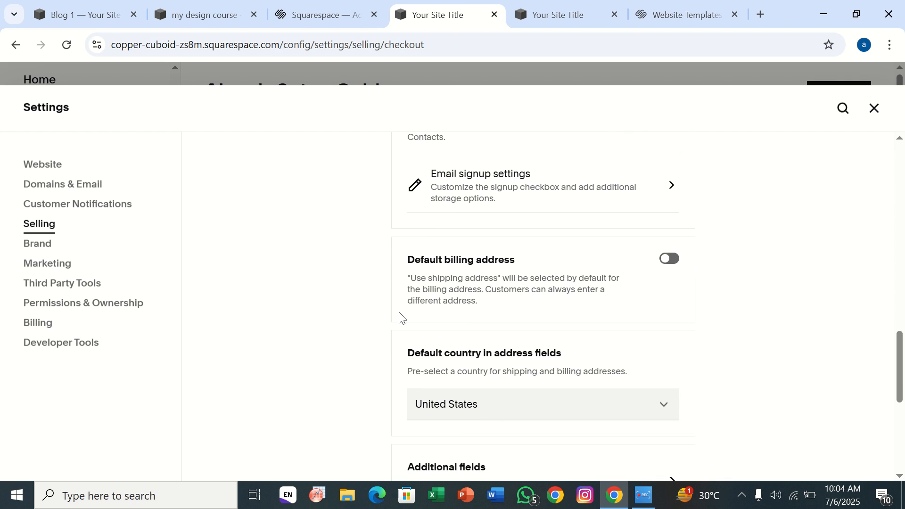
pyautogui.scroll(-1, 400, 318)
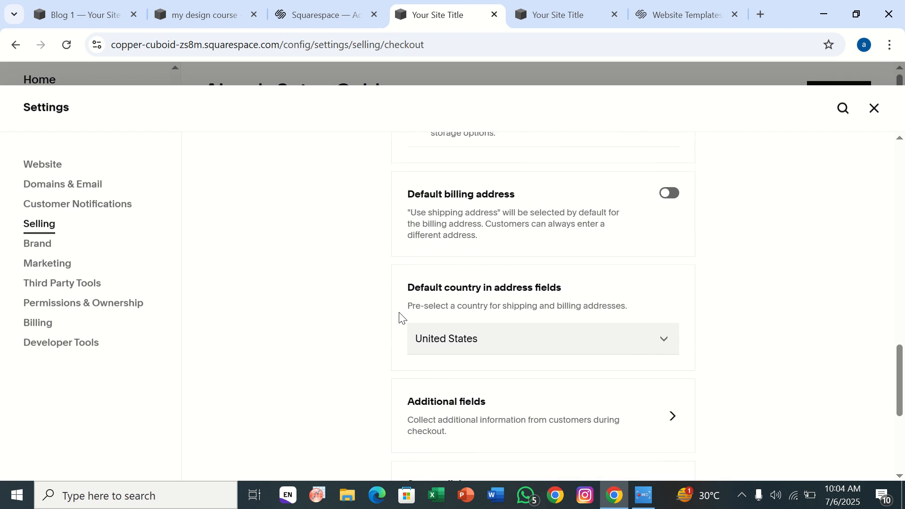
pyautogui.scroll(-3, 400, 319)
pyautogui.scroll(-3, 399, 318)
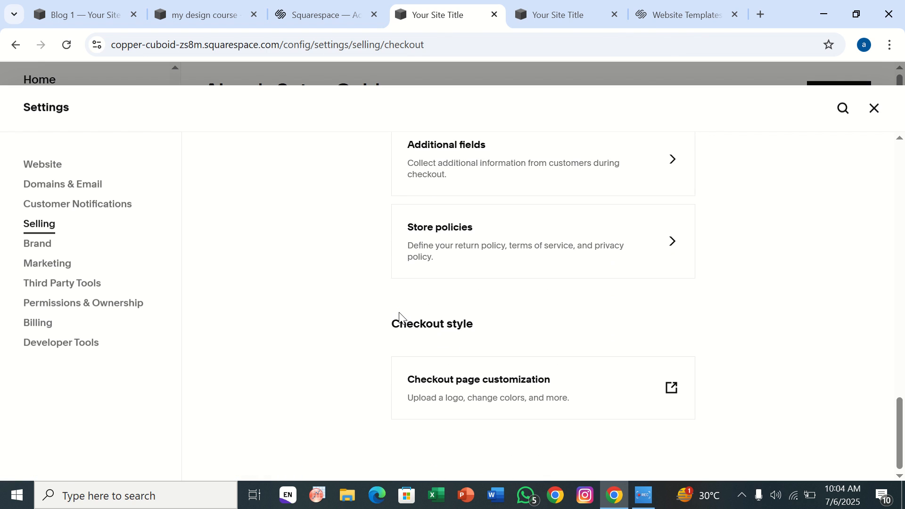
pyautogui.scroll(20, 399, 319)
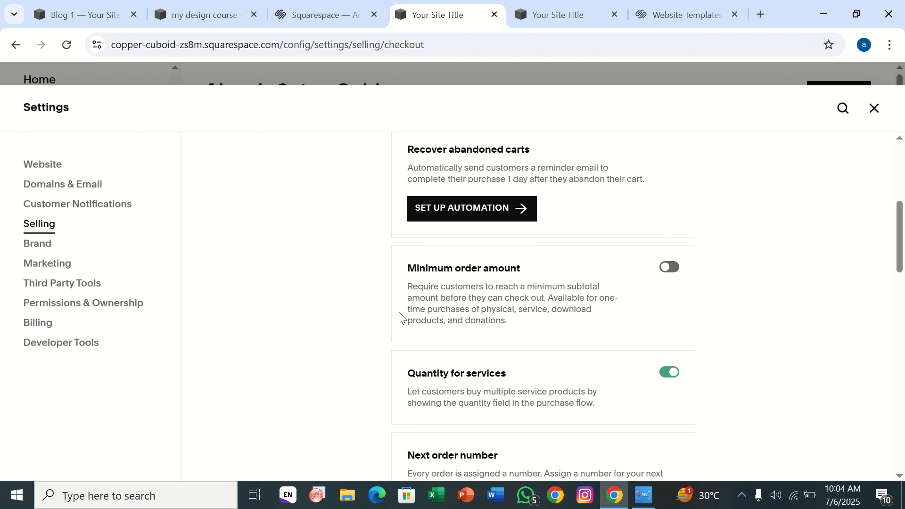
pyautogui.click(437, 298)
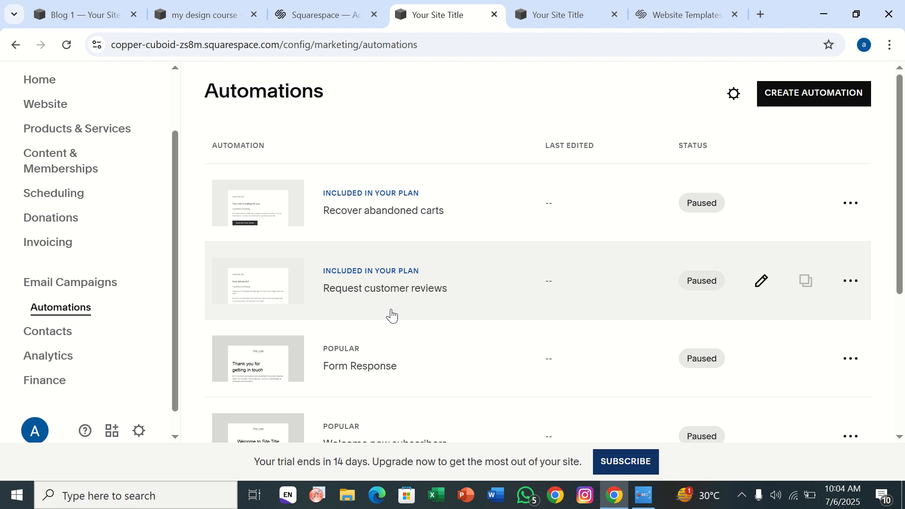
# Look through the list of automations and show the available actions for the Recover abandoned carts automation.
pyautogui.scroll(-4, 386, 323)
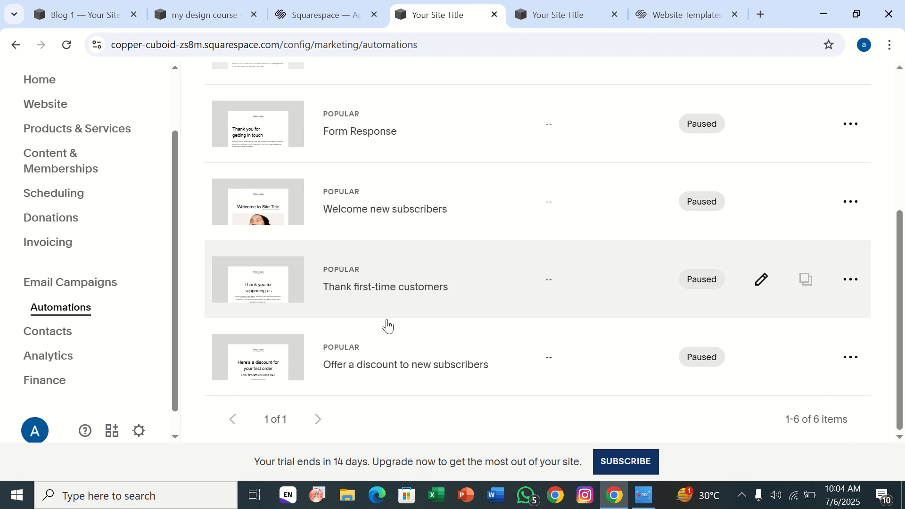
pyautogui.scroll(5, 386, 323)
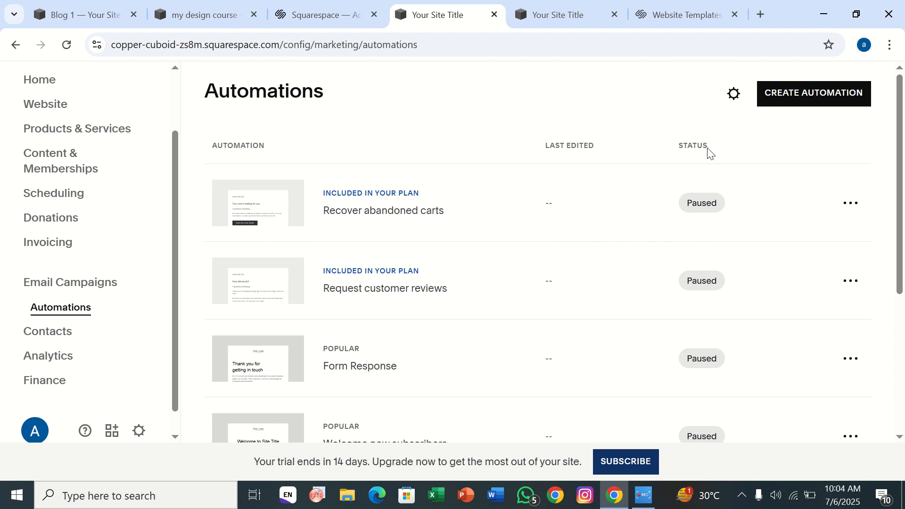
pyautogui.click(850, 203)
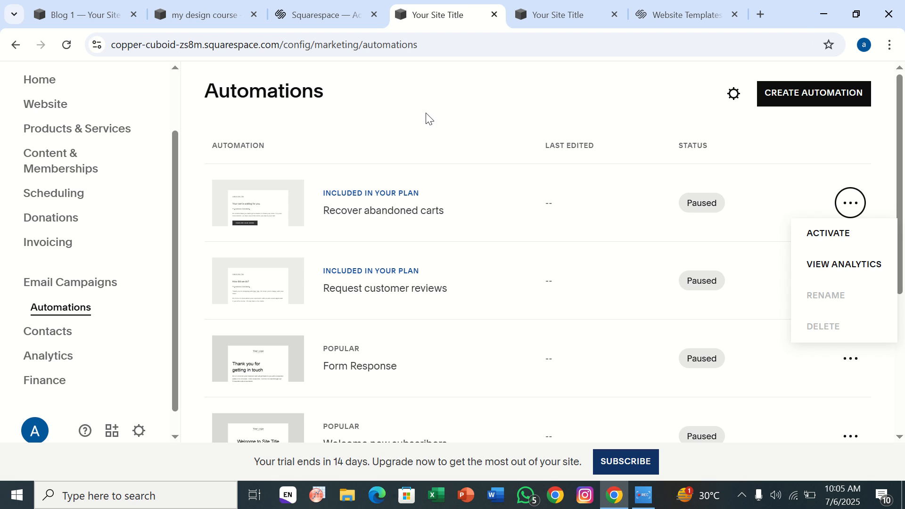
# View the pre-built choices for creating a new automation and return to the automations list without selecting one.
pyautogui.click(761, 110)
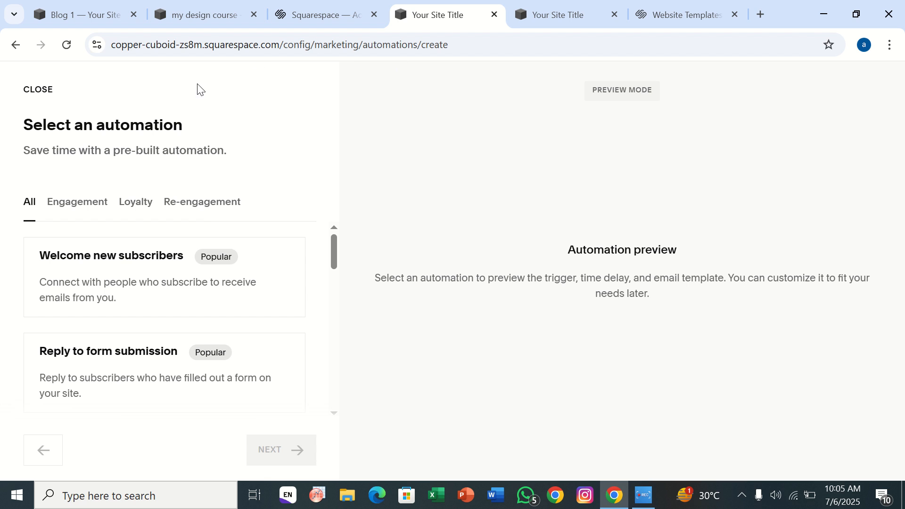
pyautogui.click(24, 89)
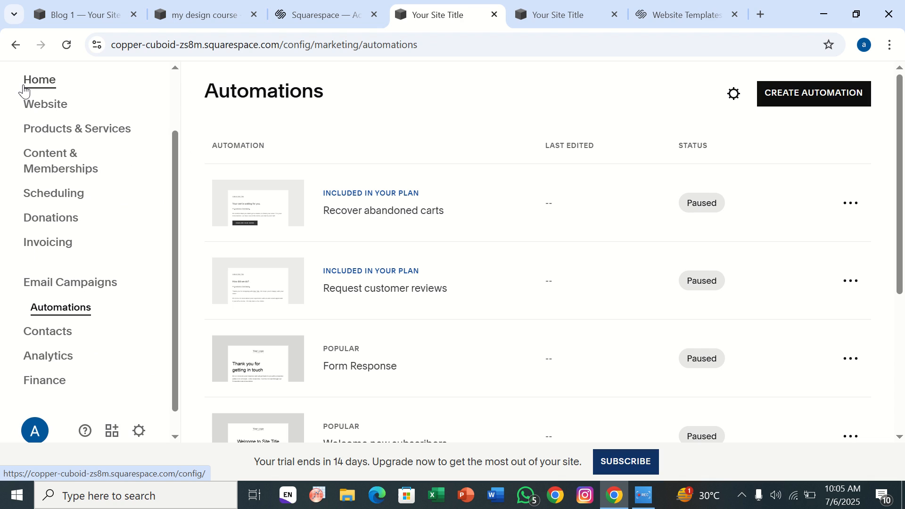